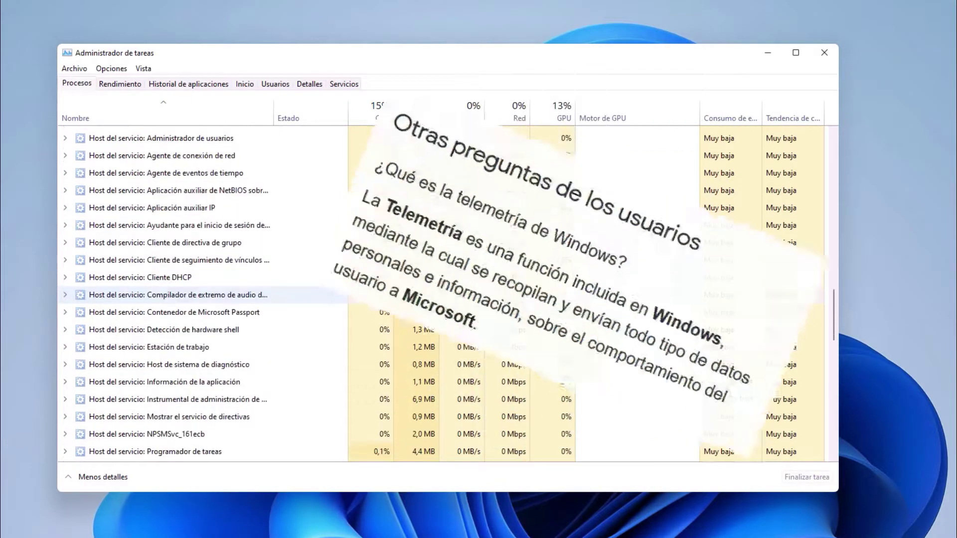
Look through the running processes in Task Manager and the list of Windows privacy settings.
scroll(199, 297, down, 10)
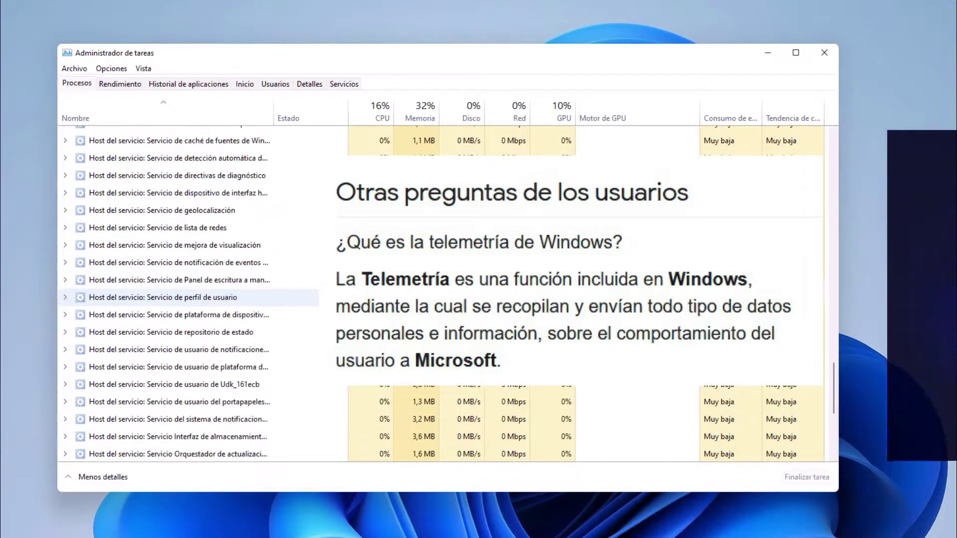
scroll(199, 297, down, 5)
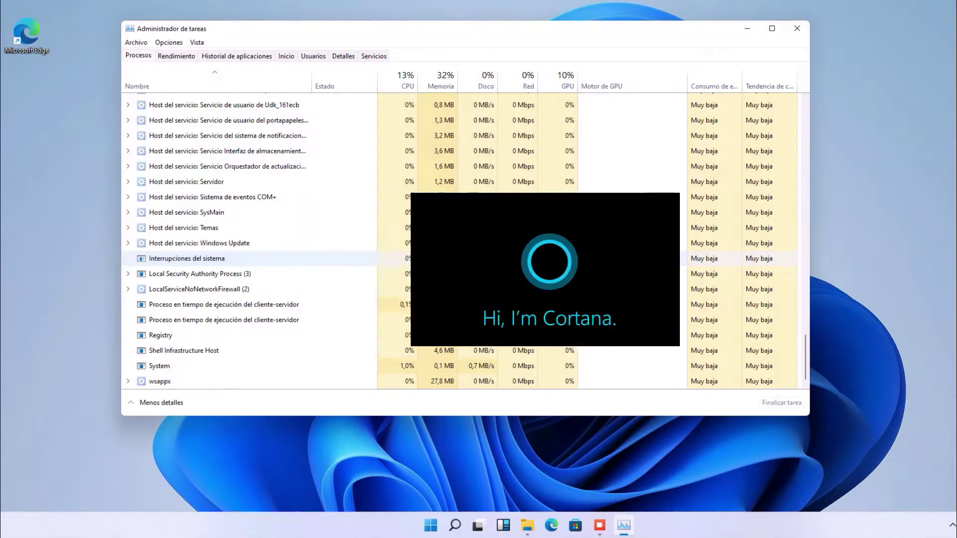
scroll(249, 240, up, 3)
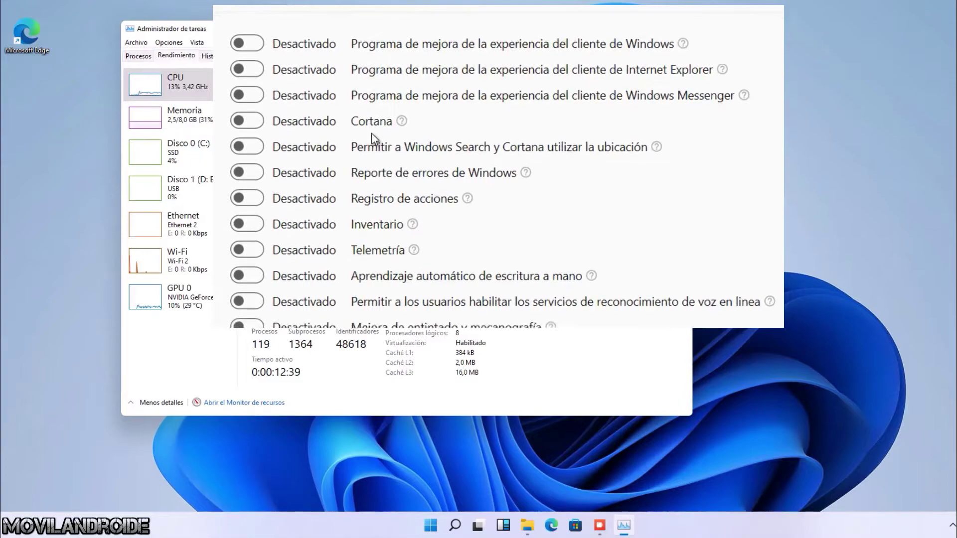
scroll(167, 229, down, 2)
scroll(167, 229, down, 10)
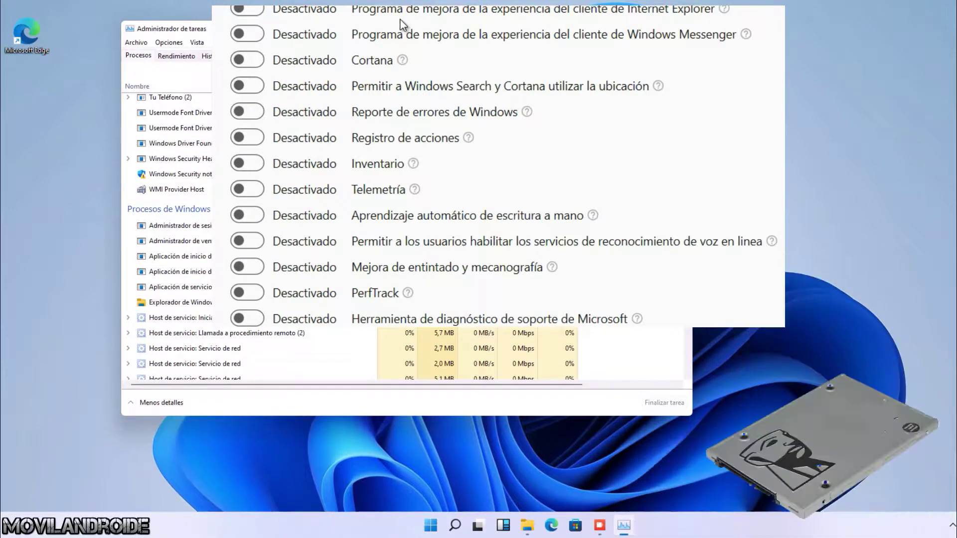
scroll(167, 229, down, 3)
scroll(167, 229, down, 6)
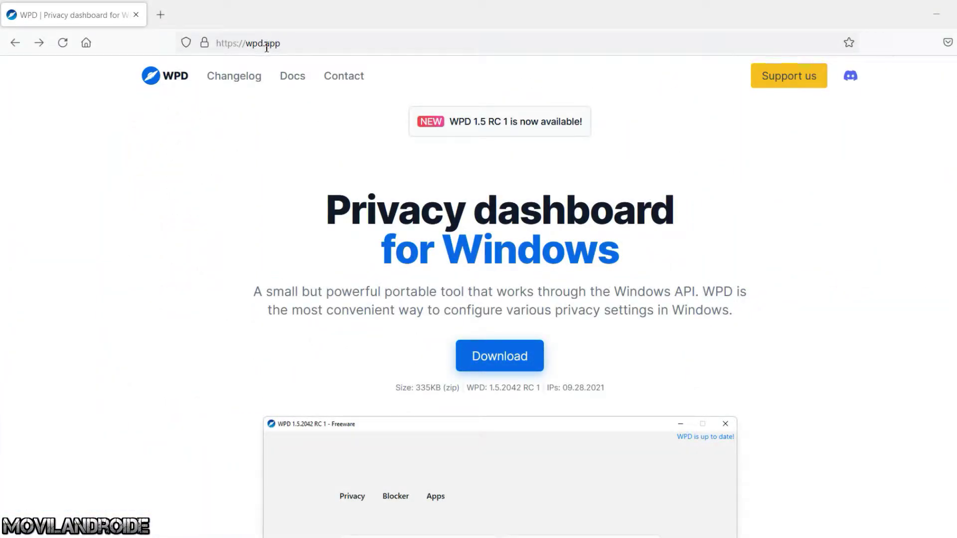
Open the WPD changelog and examine the Windows 11 support entry for version 1.5.2042 RC 1.
click(232, 80)
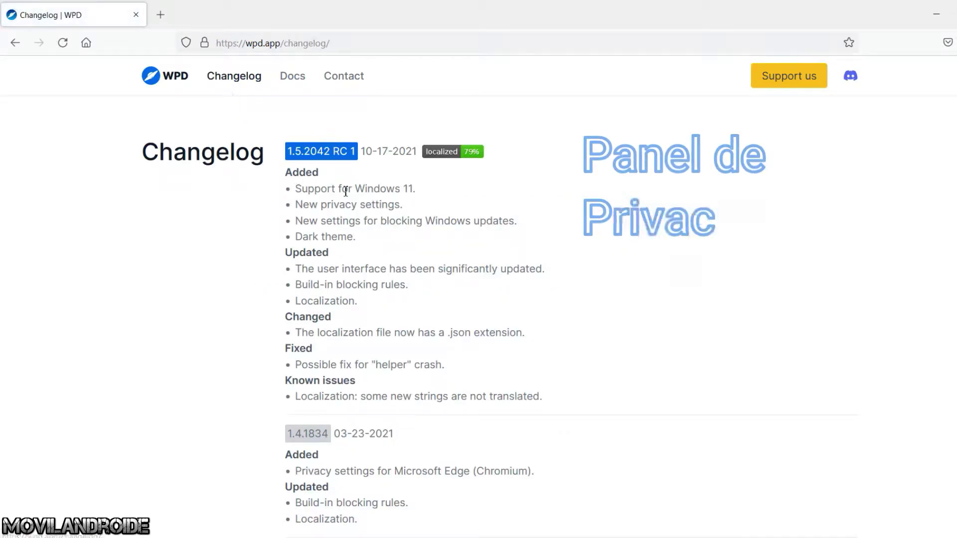
drag(414, 192, 295, 192)
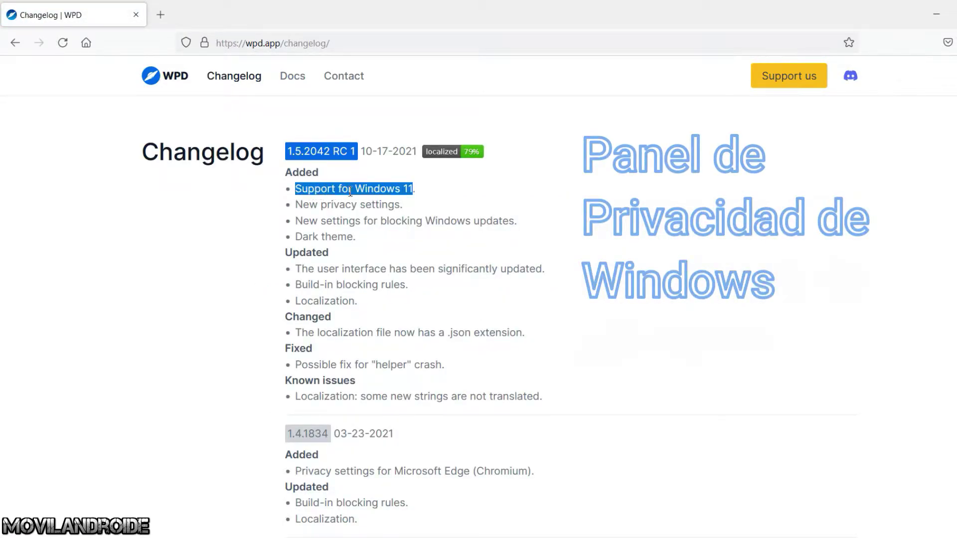
click(430, 196)
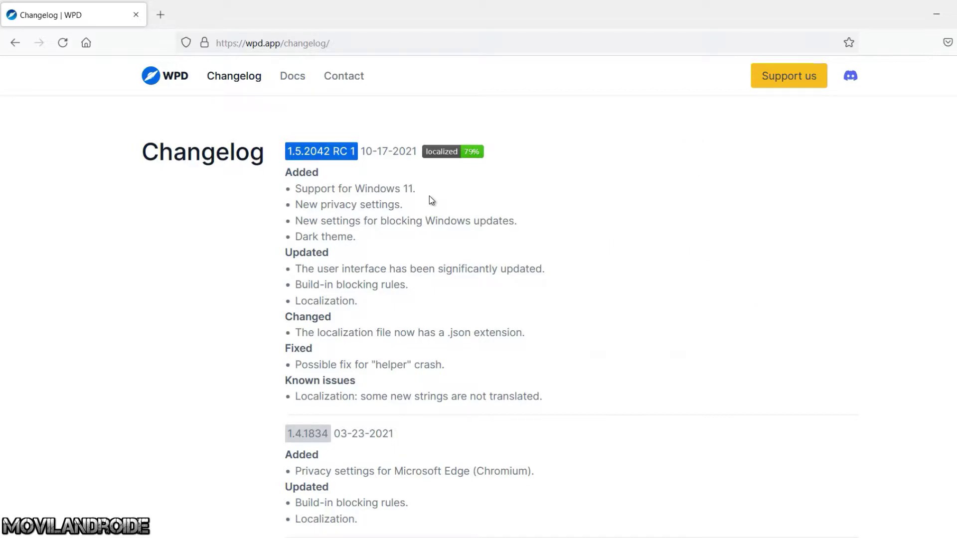
Return to the WPD home page, download the portable zip archive and extract it.
click(153, 76)
click(499, 355)
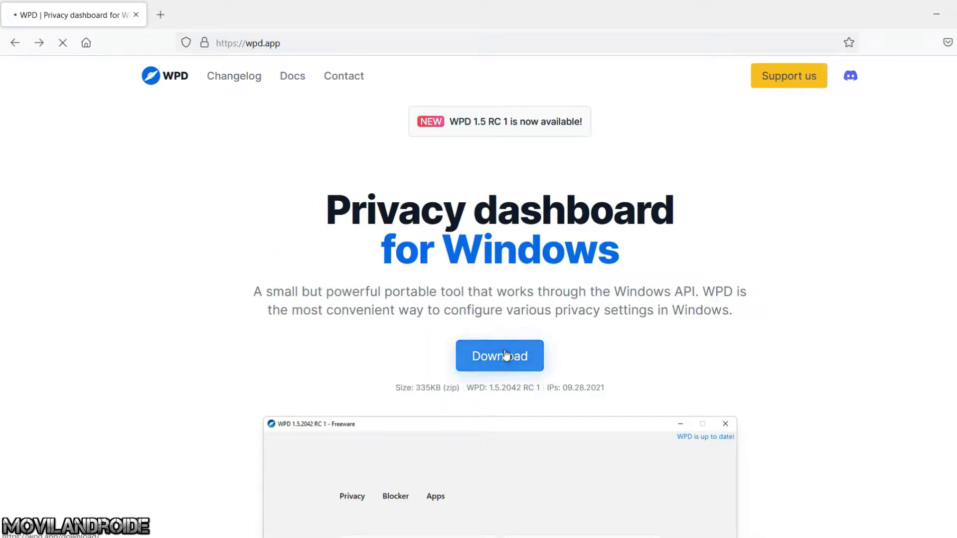
click(449, 312)
click(726, 80)
right_click(112, 235)
click(153, 342)
click(599, 410)
click(261, 194)
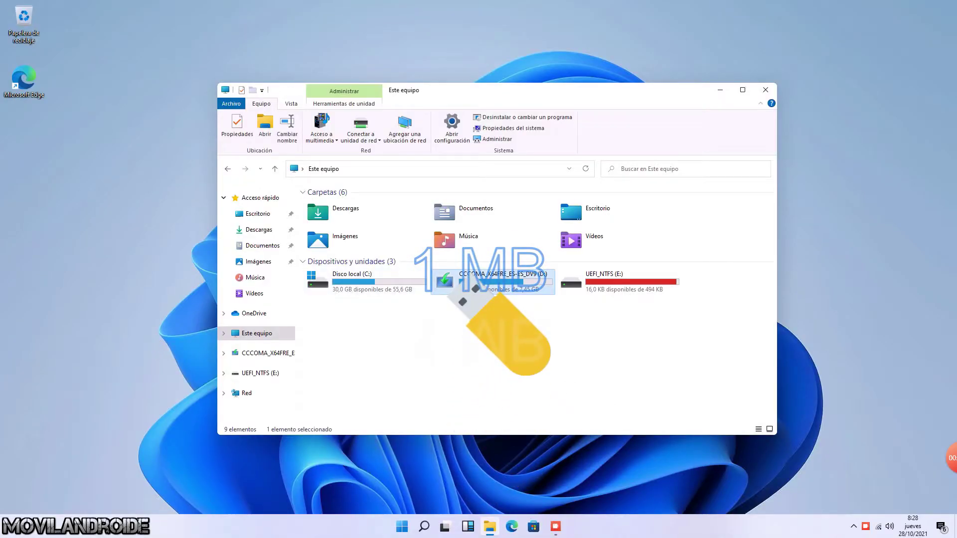
Run the WPD application from the latest folder on the USB drive CCCOMA_X64FRE_ES-ES_DV9 (D:).
double_click(494, 282)
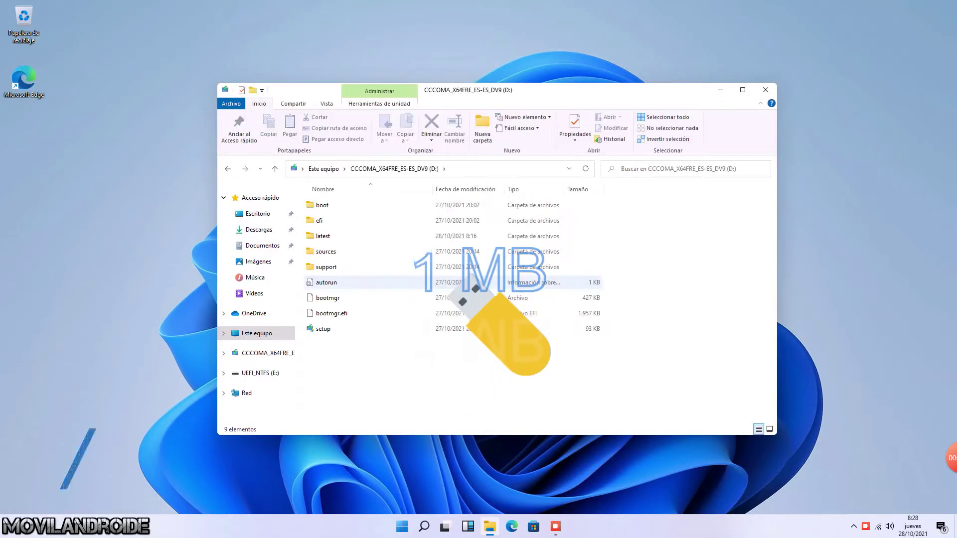
click(331, 234)
double_click(331, 235)
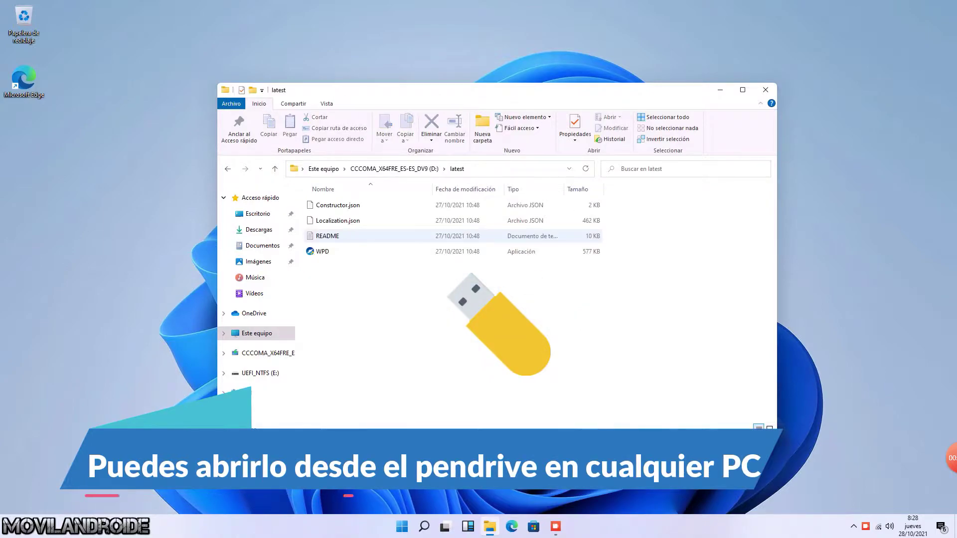
click(323, 251)
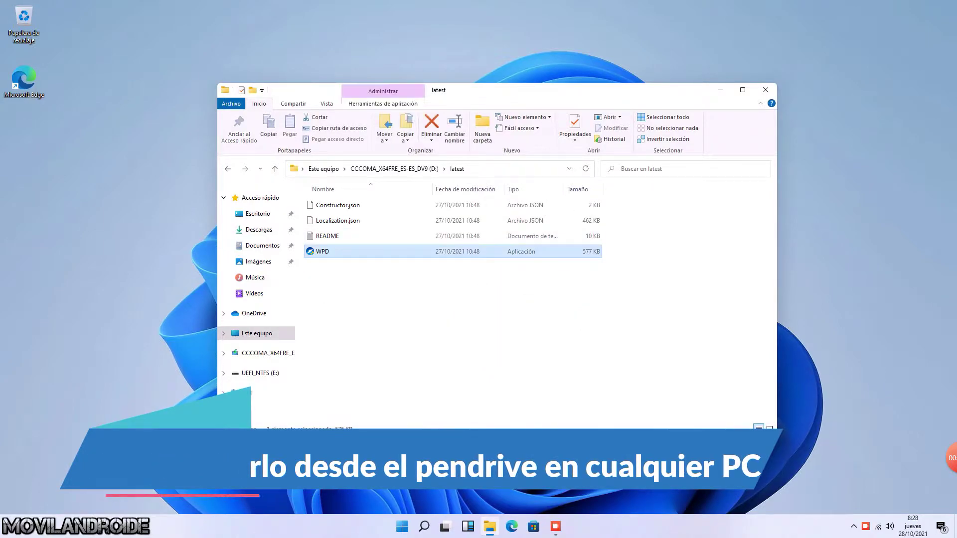
key(Return)
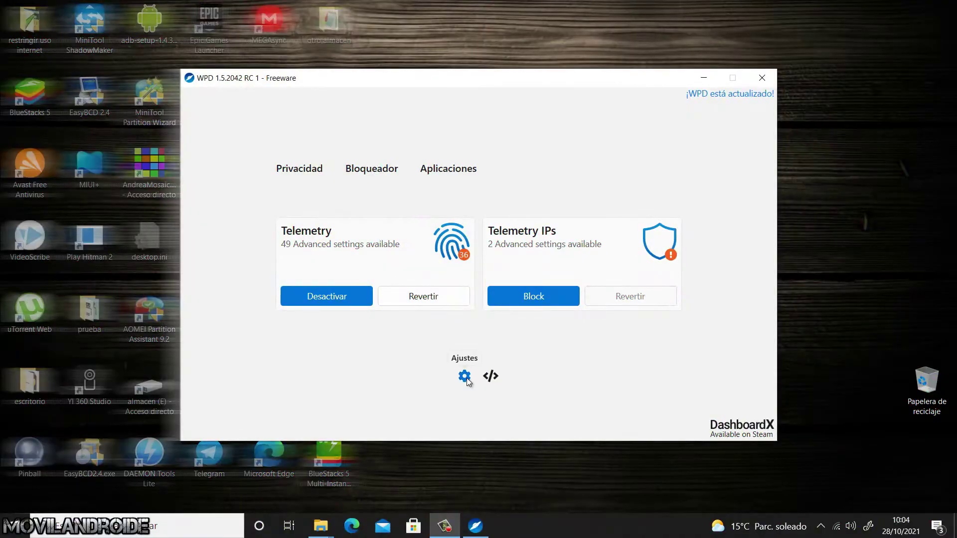
Disable all Telemetry settings and block the Telemetry IPs from the WPD dashboard.
click(465, 377)
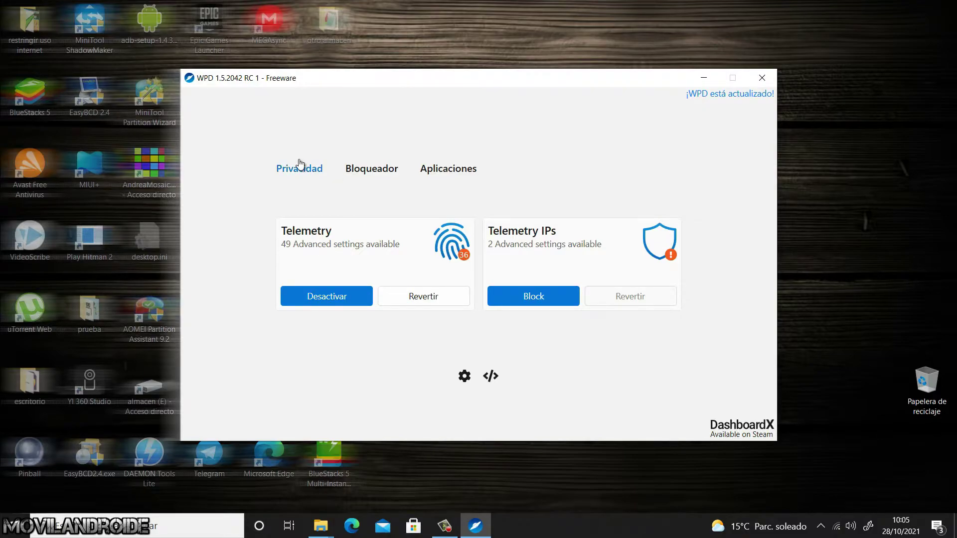
click(306, 299)
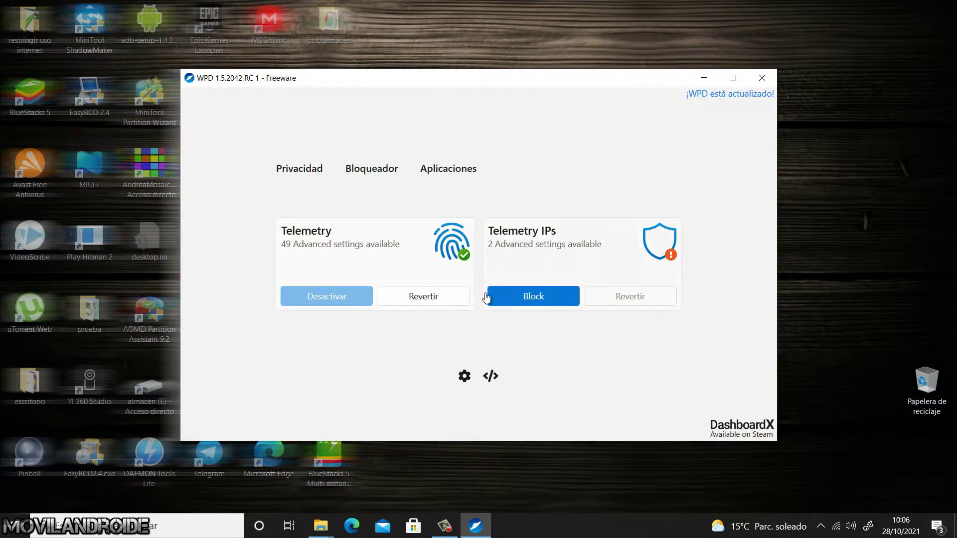
click(536, 297)
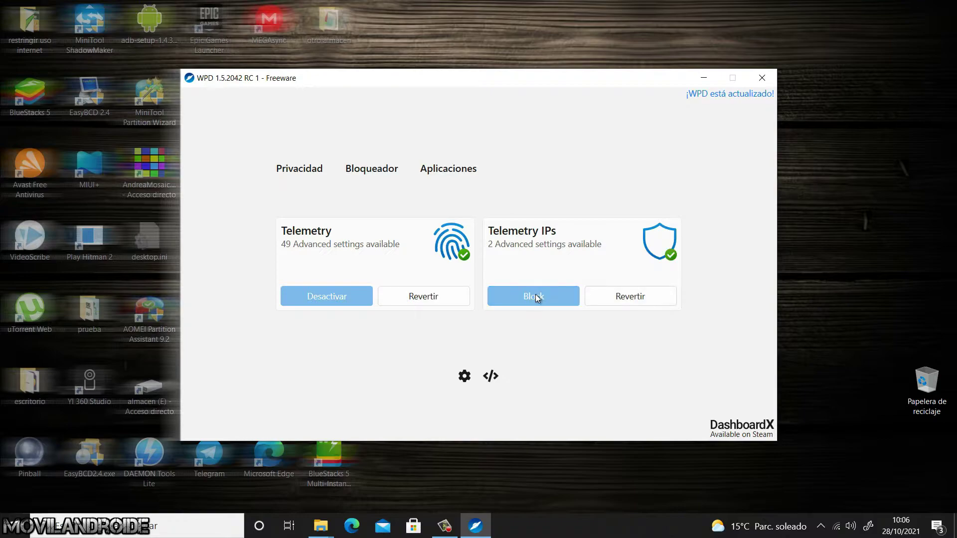
Open the Privacidad section and review its local policy, service and scheduler settings.
click(304, 171)
scroll(223, 341, down, 6)
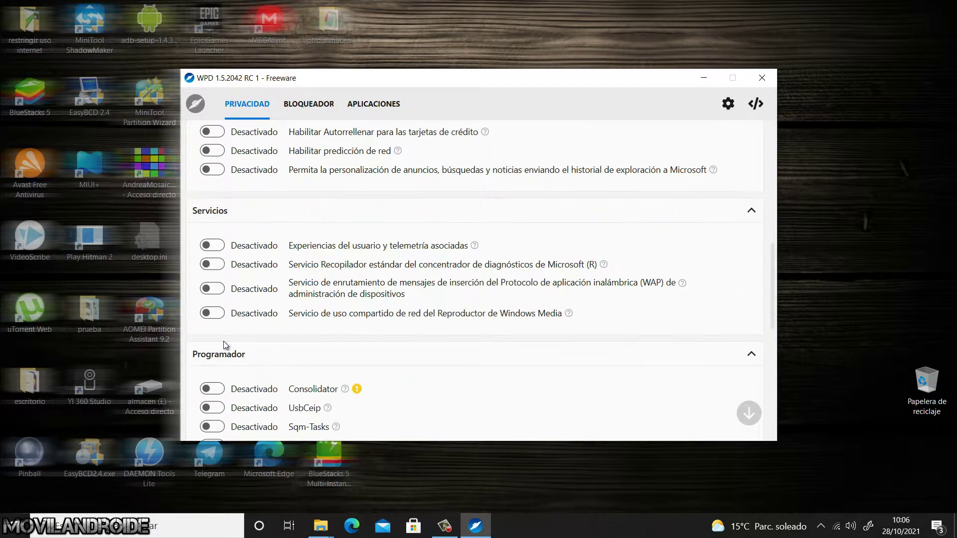
scroll(500, 317, up, 5)
scroll(500, 317, up, 5)
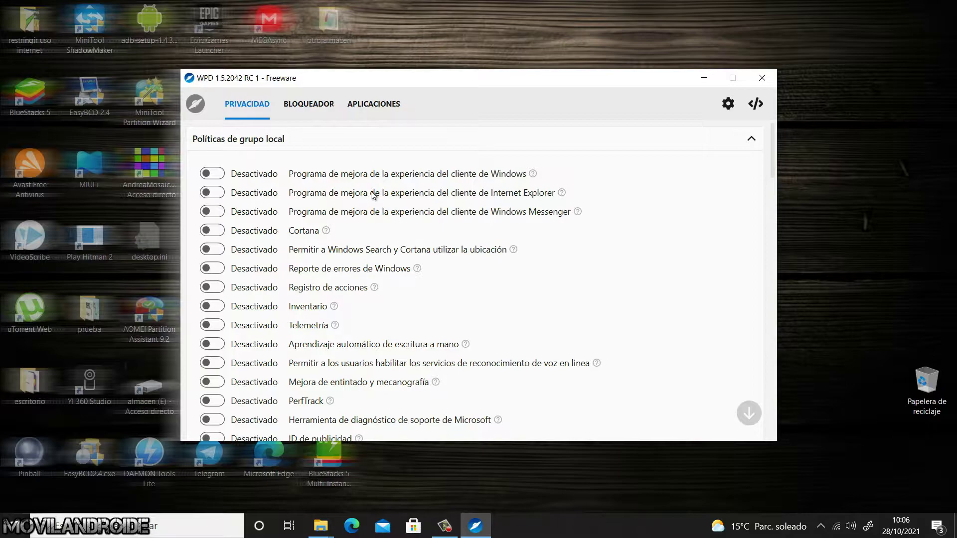
Move the WPD window aside, launch Cortana to check whether it is available, and close it.
drag(373, 192, 557, 193)
click(258, 526)
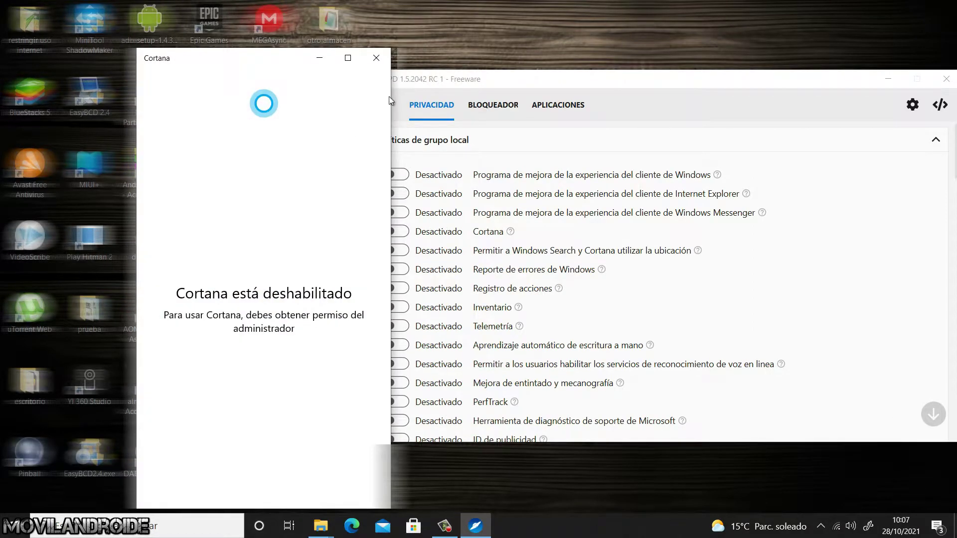
click(376, 60)
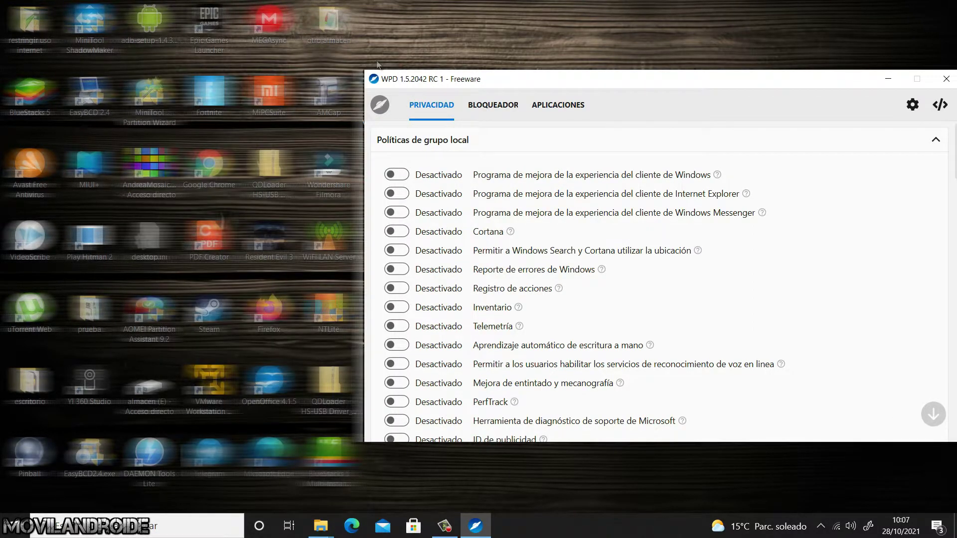
Enable Cortana under Políticas de grupo local and check the change by launching and closing the assistant.
click(396, 231)
click(259, 526)
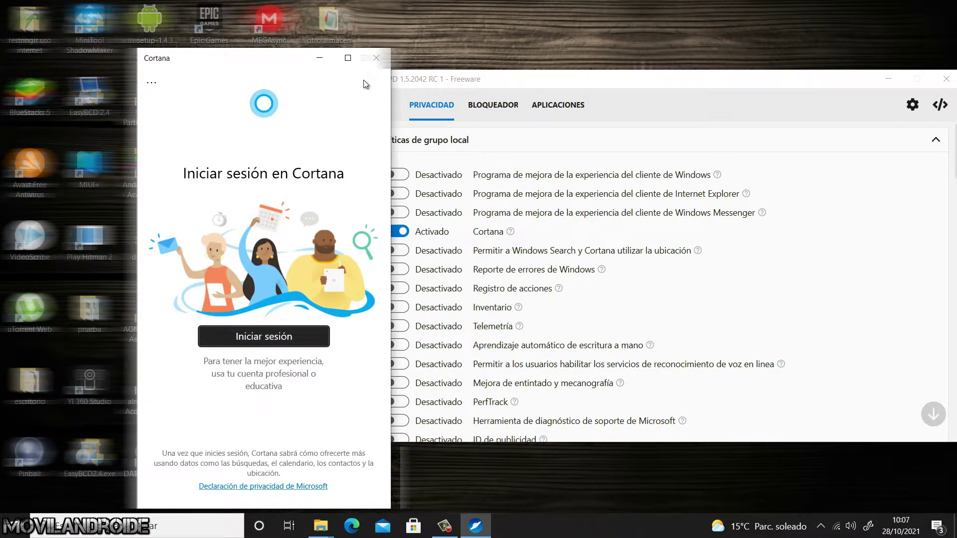
click(377, 58)
Examine the remaining local group policy options and read the help description for PerfTrack.
scroll(538, 304, down, 1)
scroll(546, 297, up, 1)
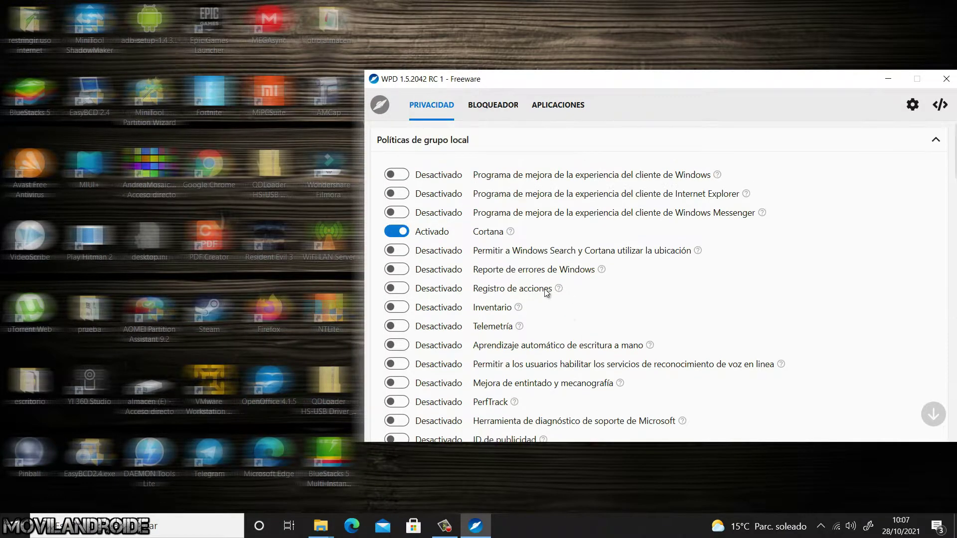
scroll(564, 282, down, 2)
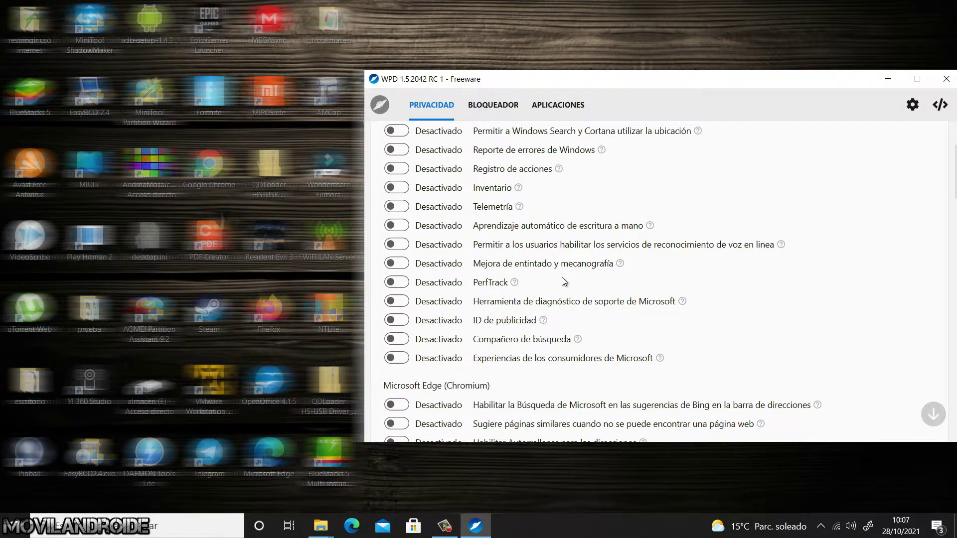
scroll(627, 310, up, 1)
scroll(624, 307, up, 1)
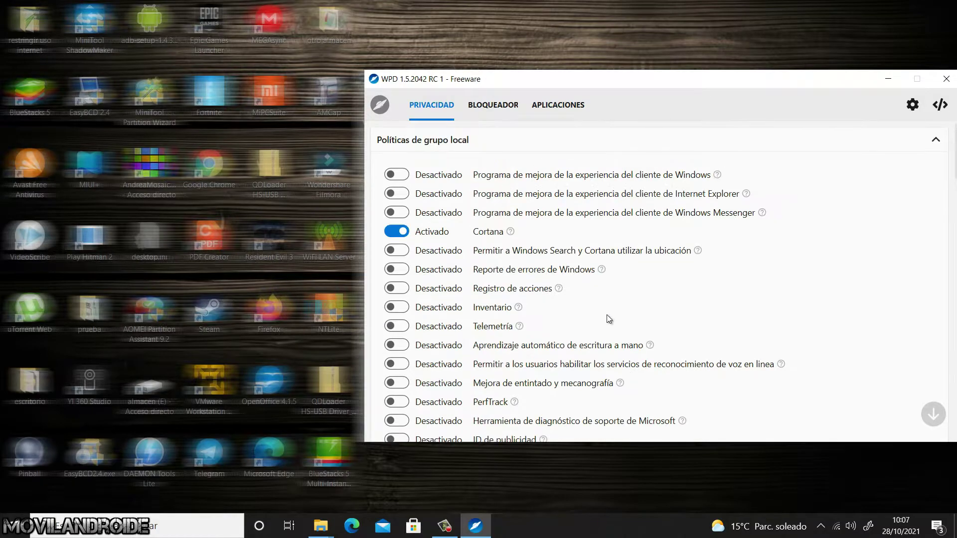
scroll(598, 324, down, 1)
mouse_move(516, 374)
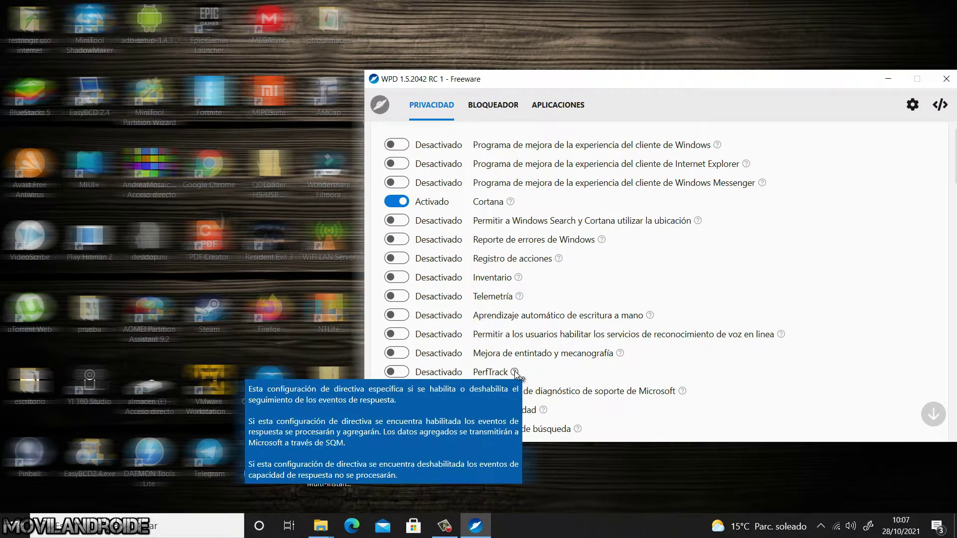
scroll(504, 250, up, 1)
Apply the Update rule set in Bloqueador to block Windows Update, and remove that rule set again.
click(491, 106)
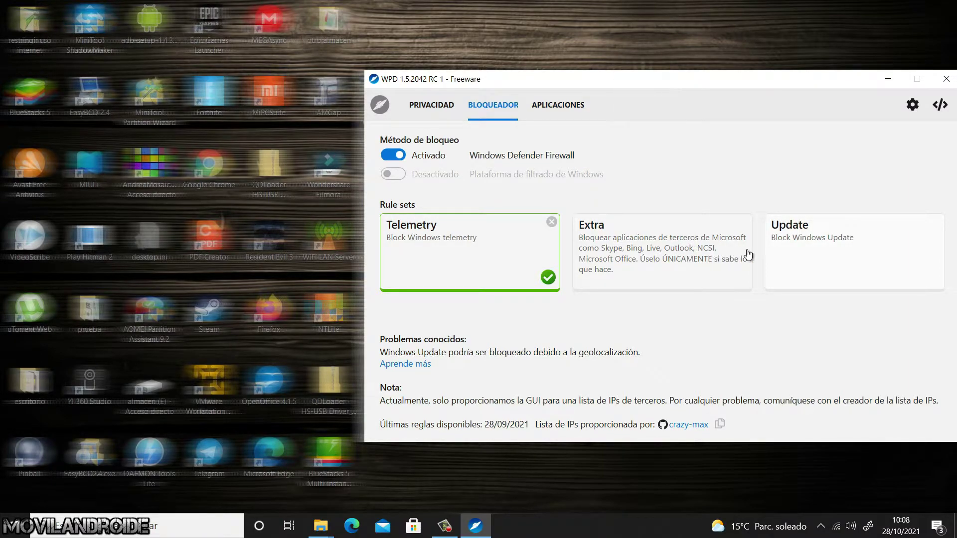
click(847, 251)
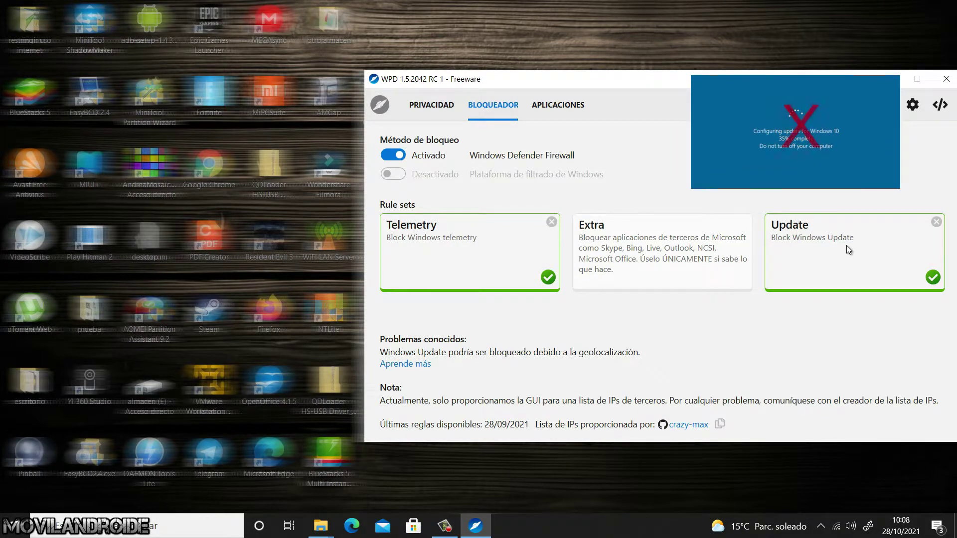
click(937, 222)
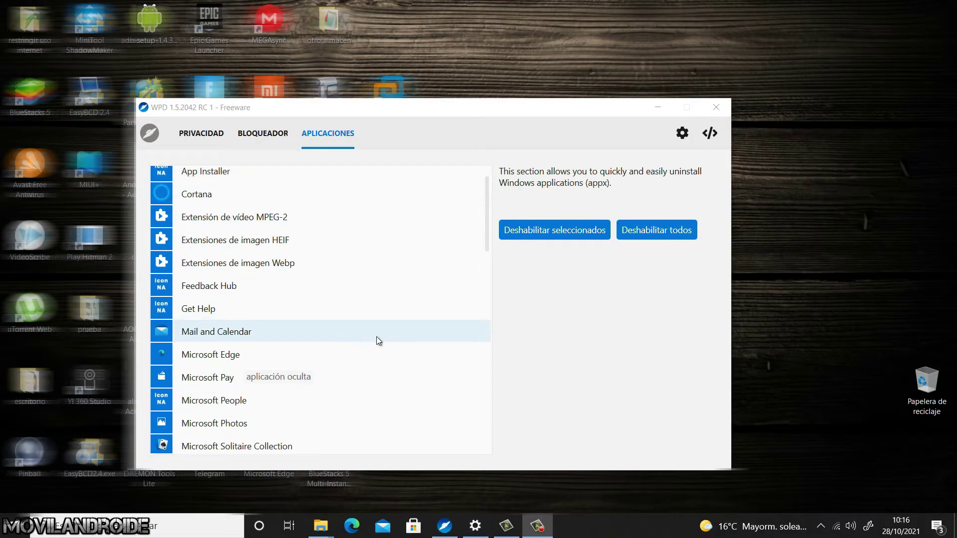
Look through the list of removable Windows applications in the Aplicaciones section.
scroll(376, 337, down, 1)
scroll(378, 337, down, 5)
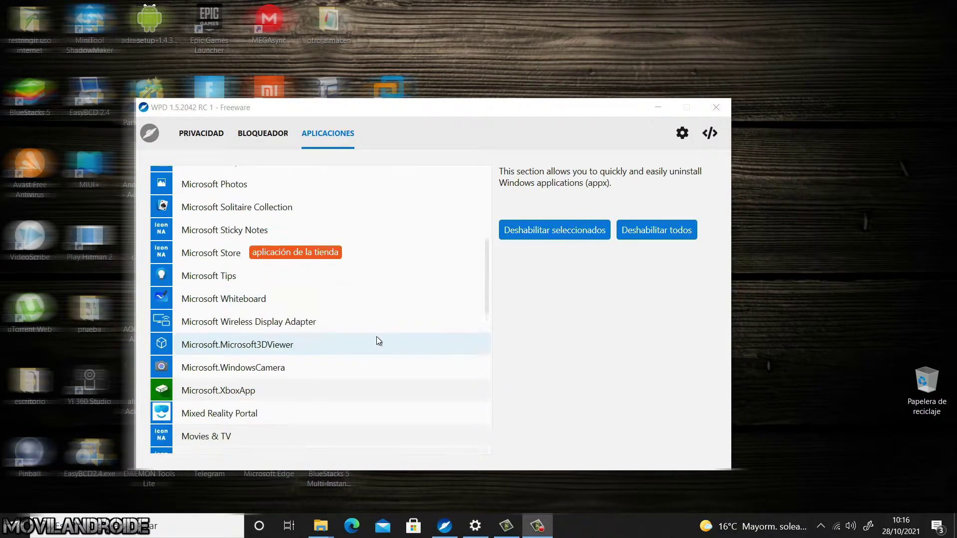
scroll(376, 338, down, 5)
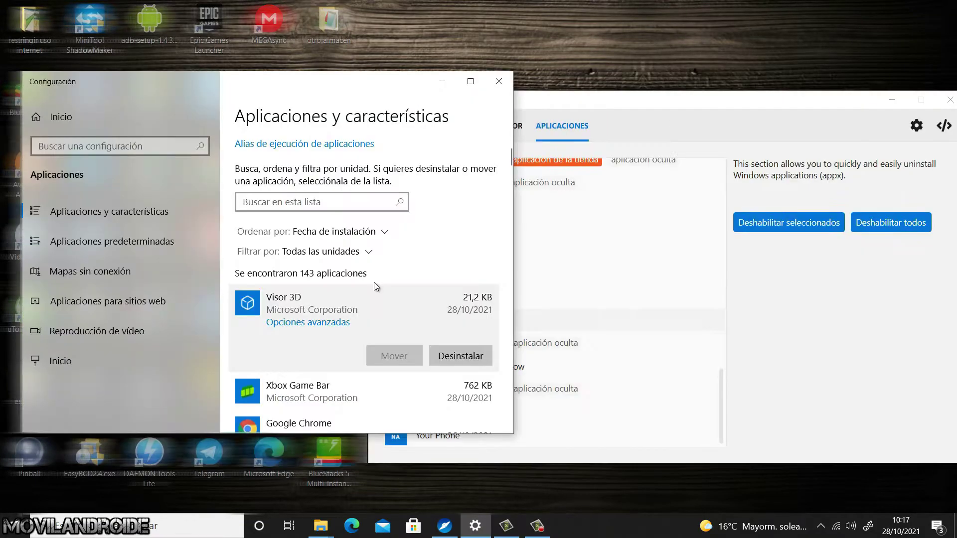
Try to uninstall Xbox Game Bar from the Windows Aplicaciones y características settings.
scroll(374, 282, down, 3)
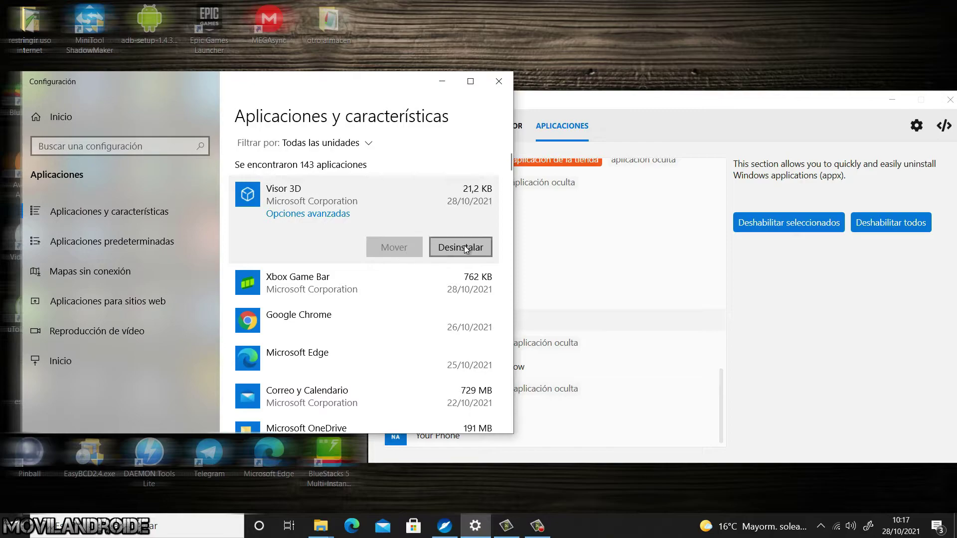
click(361, 285)
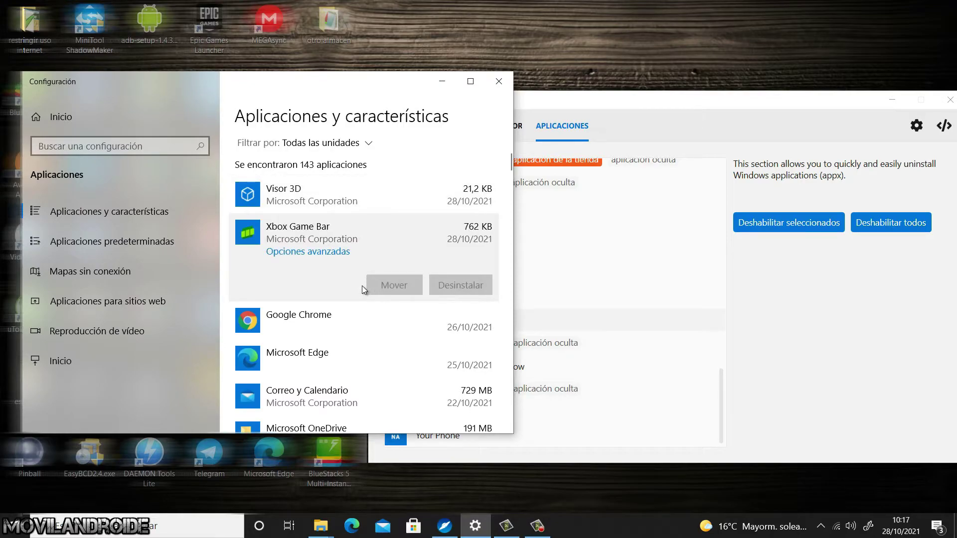
click(460, 285)
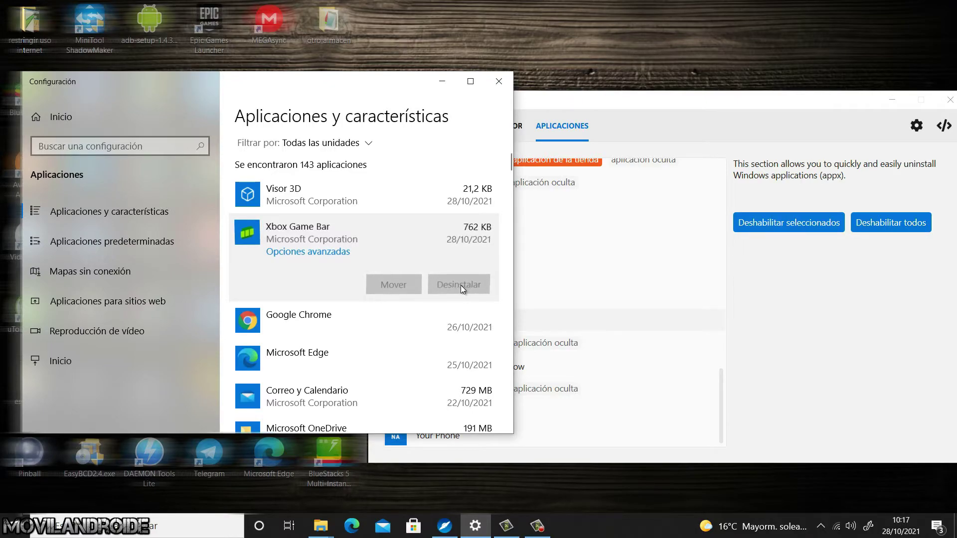
Switch to WPD, disable the Xbox Game Bar application, and check the Windows Aplicaciones y características list for it.
click(603, 316)
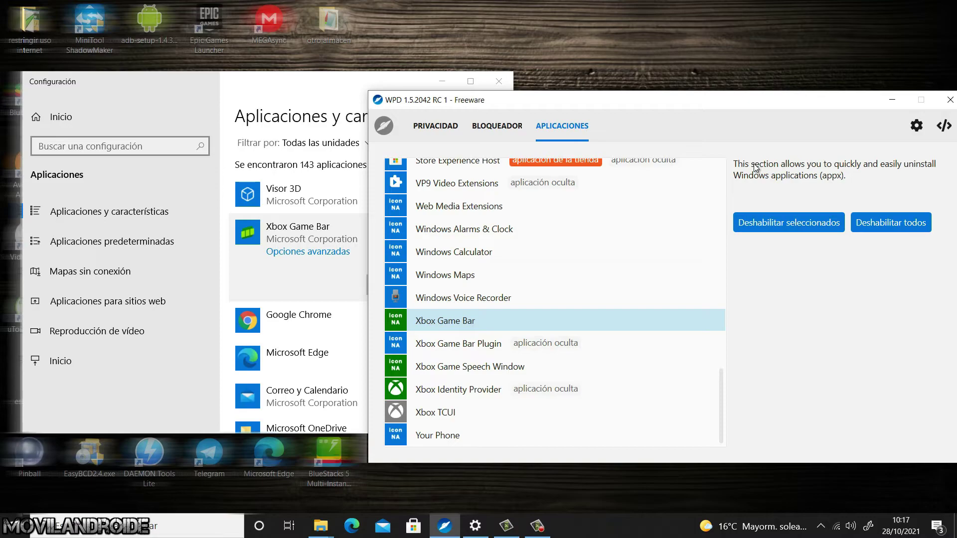
click(786, 220)
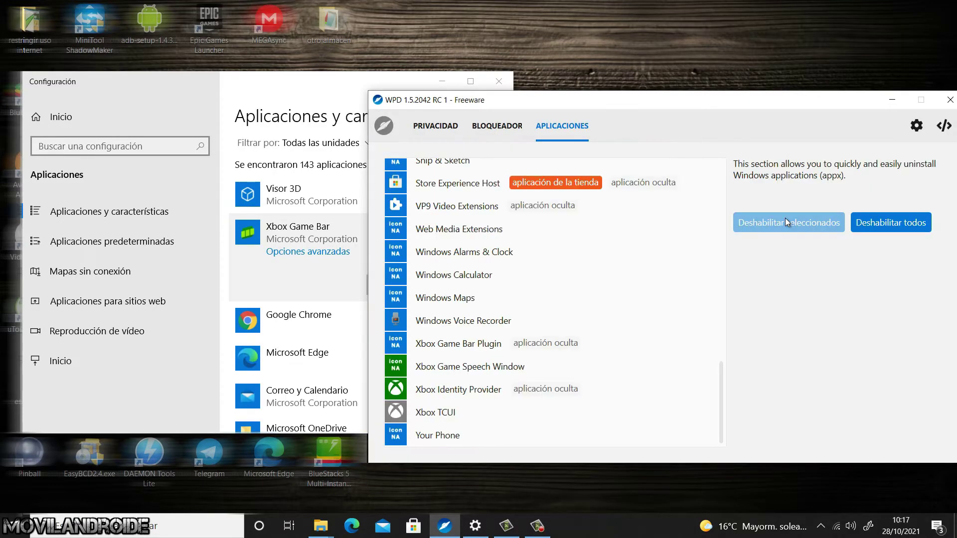
click(289, 85)
click(114, 213)
scroll(345, 309, down, 20)
scroll(345, 309, up, 4)
scroll(345, 309, up, 4)
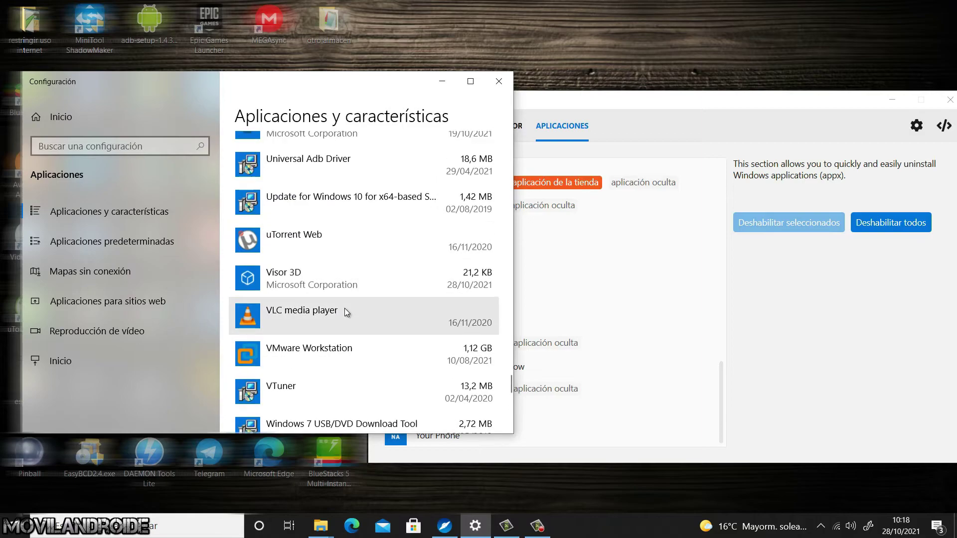
scroll(346, 274, down, 6)
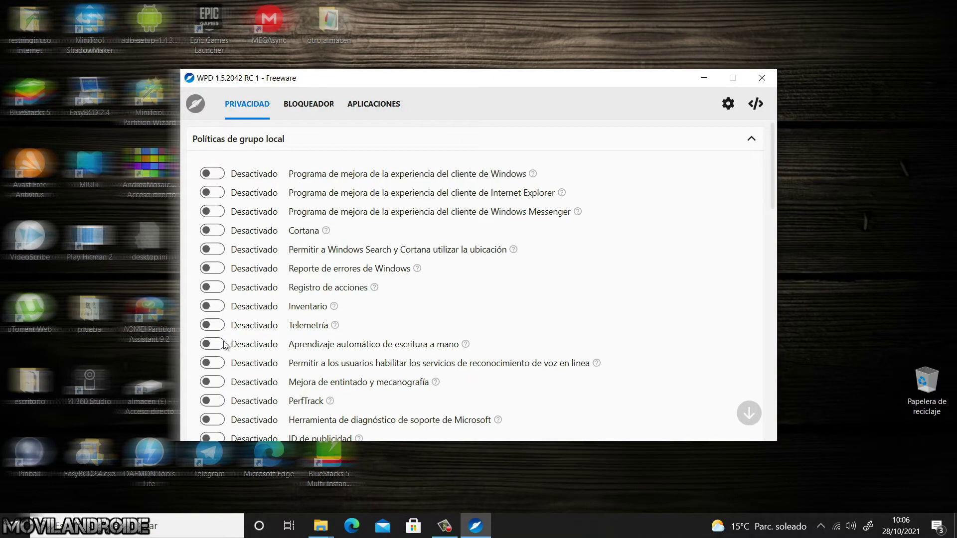
Expand Políticas de grupo local under Advanced in WPD's privacy settings and examine its policies and app permissions down to Servicios.
scroll(225, 345, down, 6)
scroll(225, 345, down, 6)
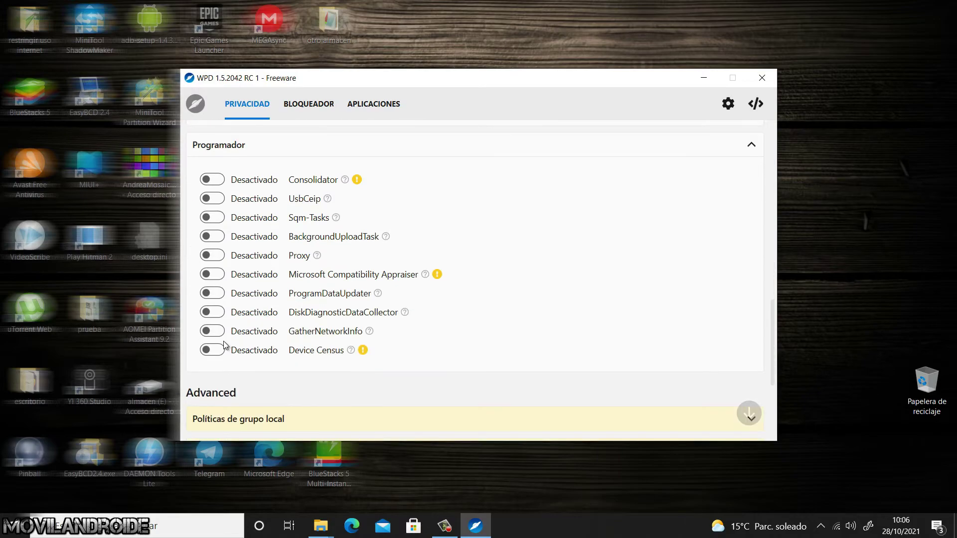
scroll(224, 345, down, 2)
click(264, 340)
scroll(266, 334, down, 2)
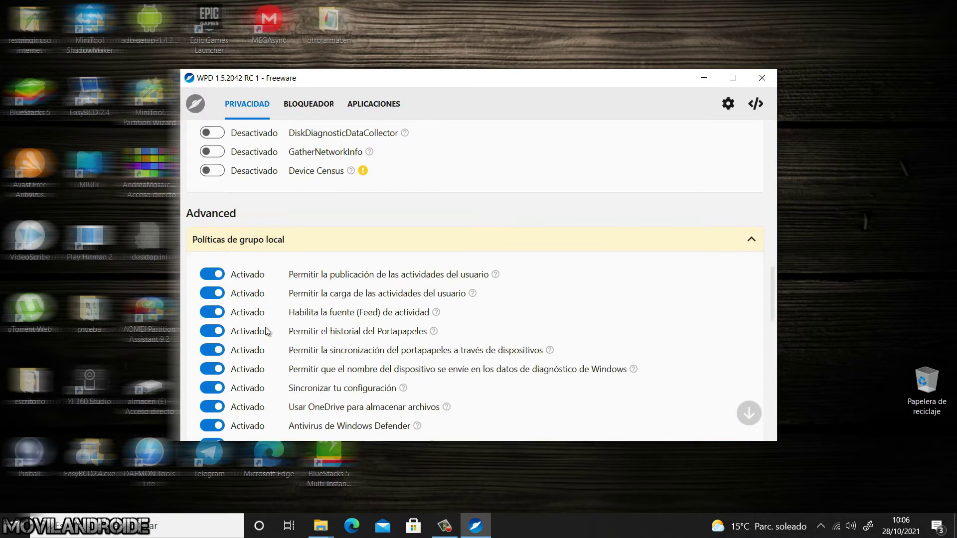
scroll(501, 318, down, 3)
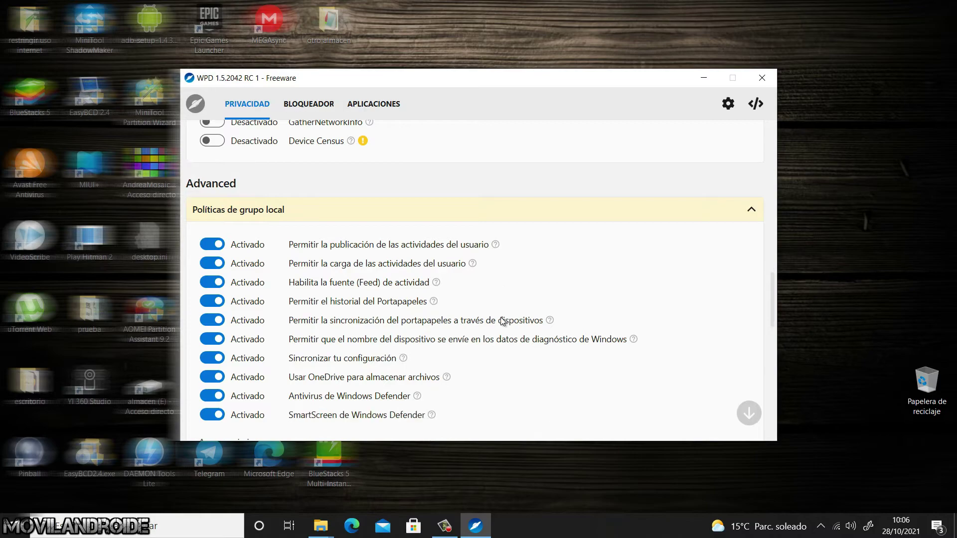
scroll(501, 317, down, 6)
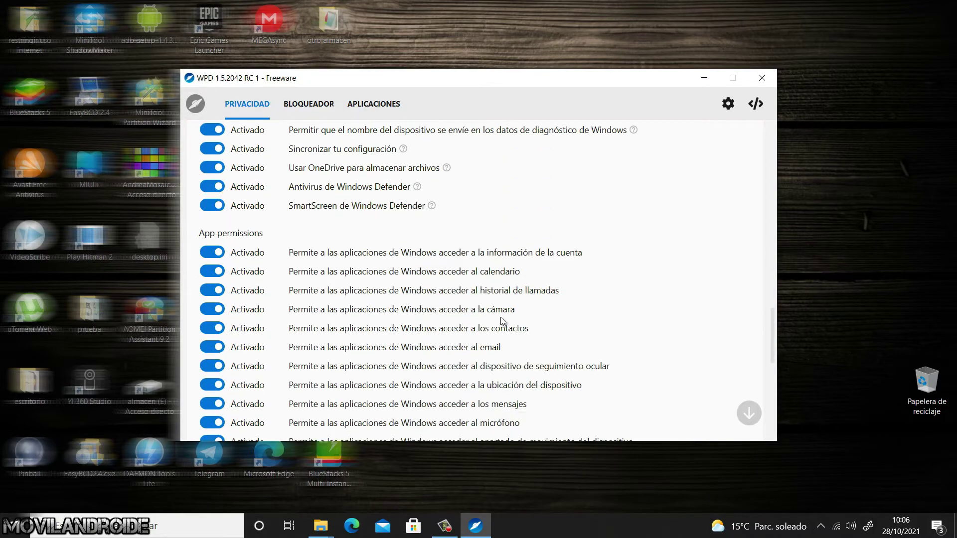
scroll(501, 317, down, 5)
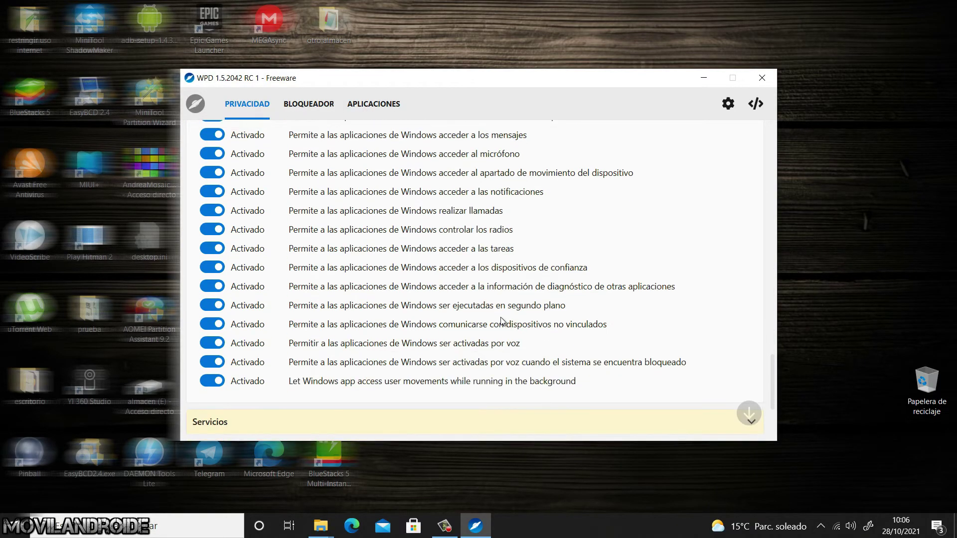